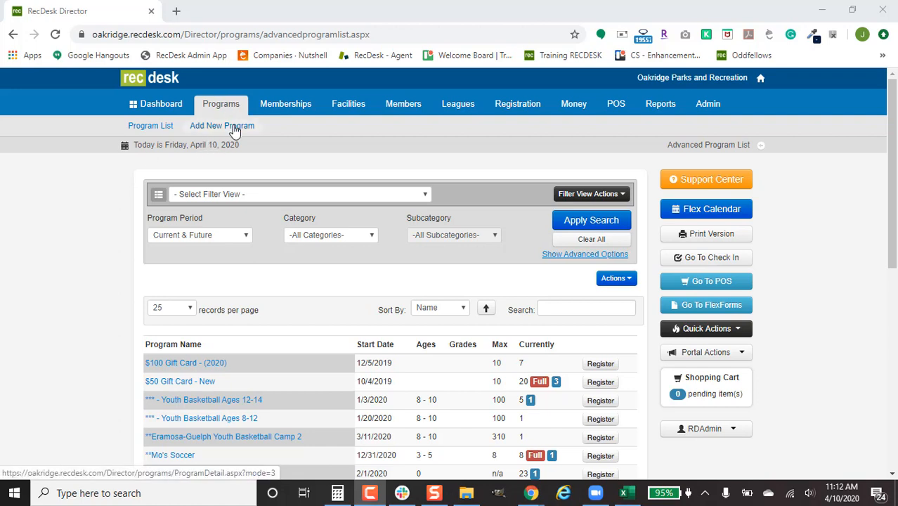
# Start a new program named "Summer Camp" and set its program type to Summer Camps.
pyautogui.click(234, 129)
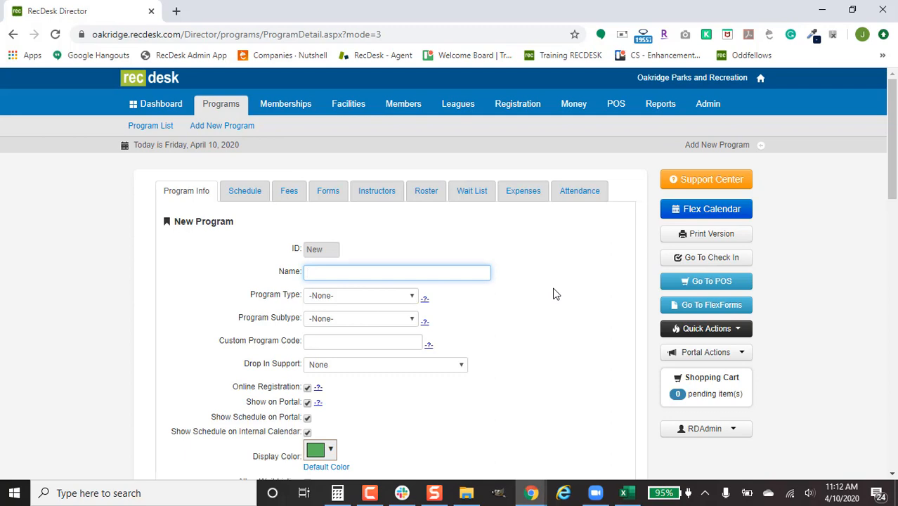
pyautogui.write('Summer Camp')
pyautogui.click(411, 296)
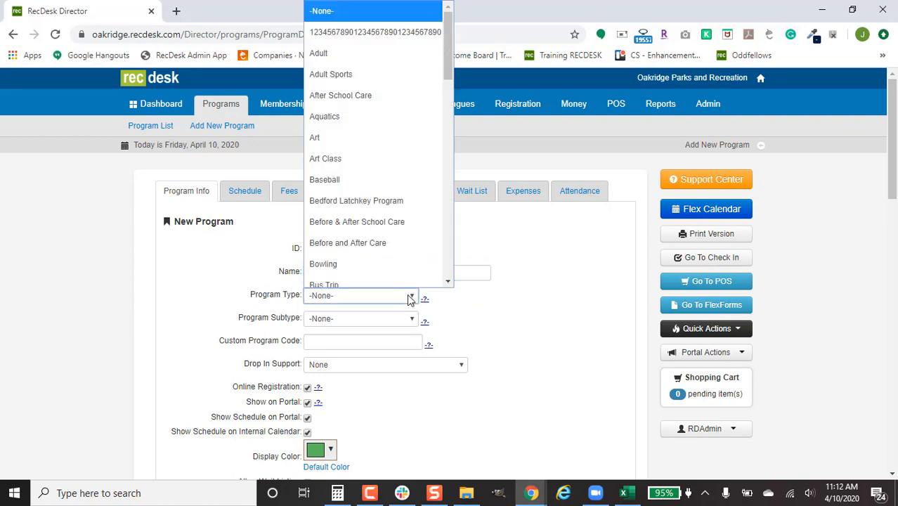
pyautogui.press('s')
pyautogui.press('u')
pyautogui.press('Return')
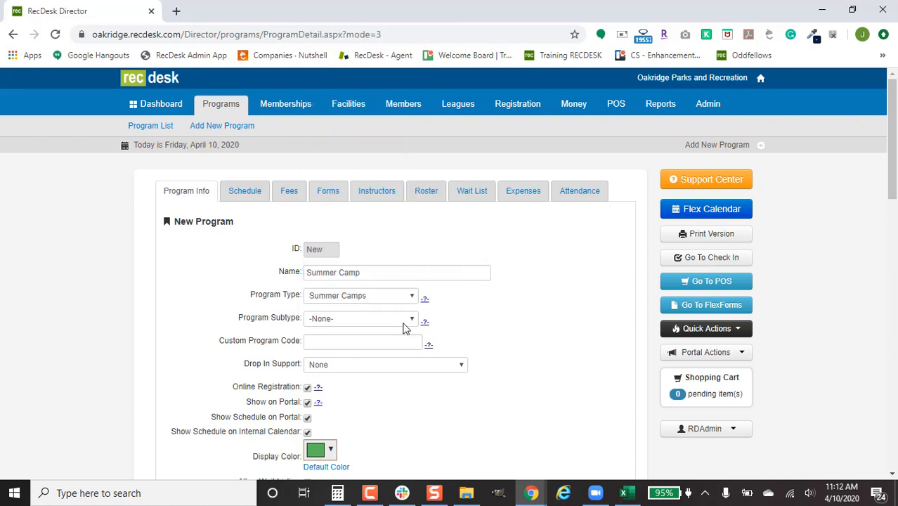
# Check the available program subtypes and set the custom program code to "Week 1".
pyautogui.click(405, 324)
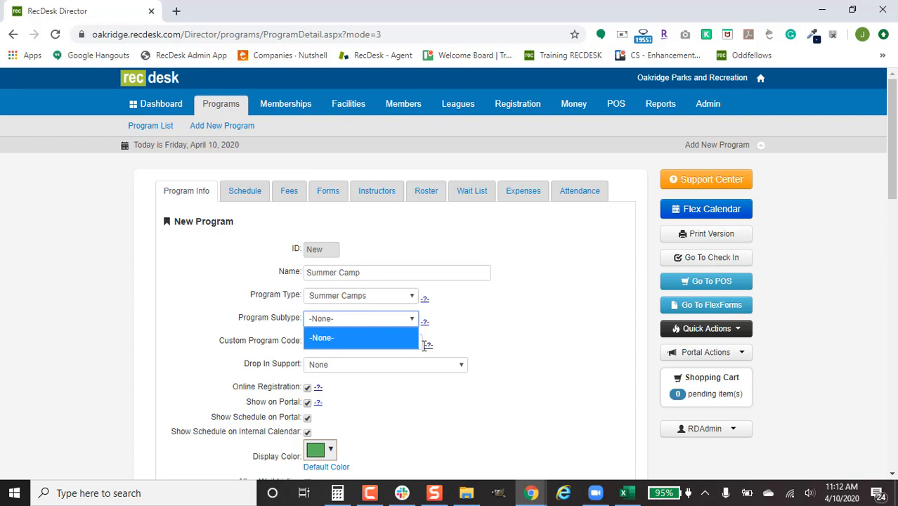
pyautogui.click(546, 337)
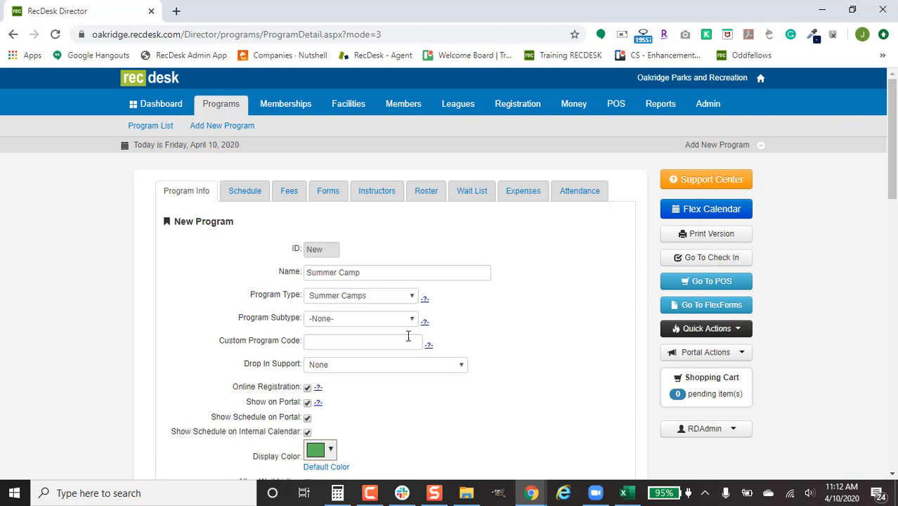
pyautogui.click(385, 338)
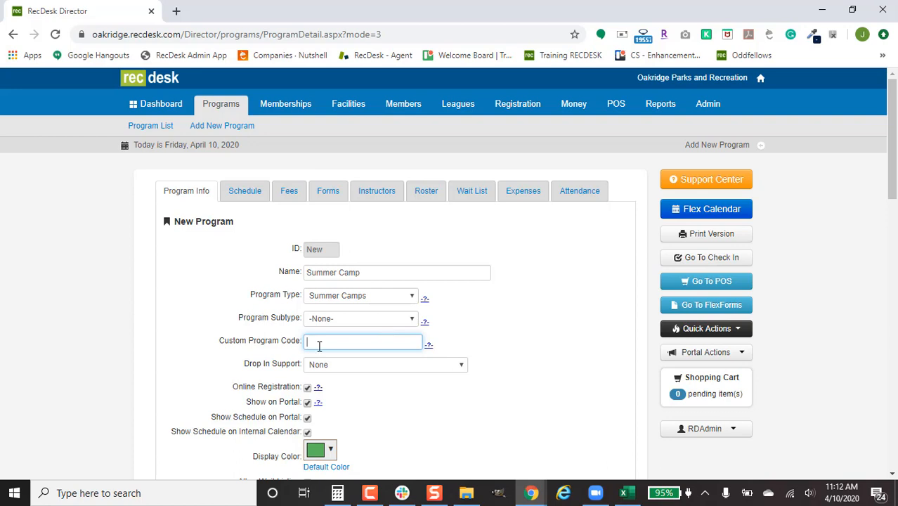
pyautogui.write('Week ')
pyautogui.write('#')
pyautogui.write('1')
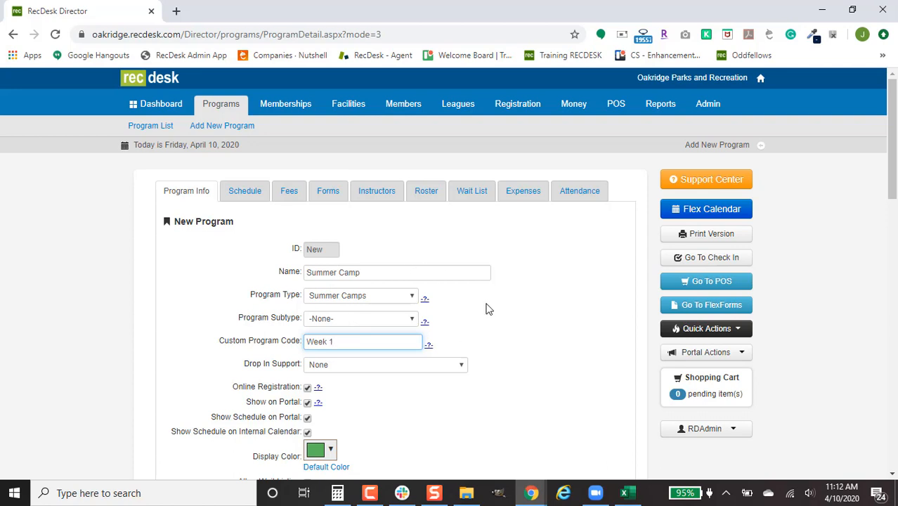
# Review the Drop In Support options without changing the selection.
pyautogui.scroll(-1, 467, 341)
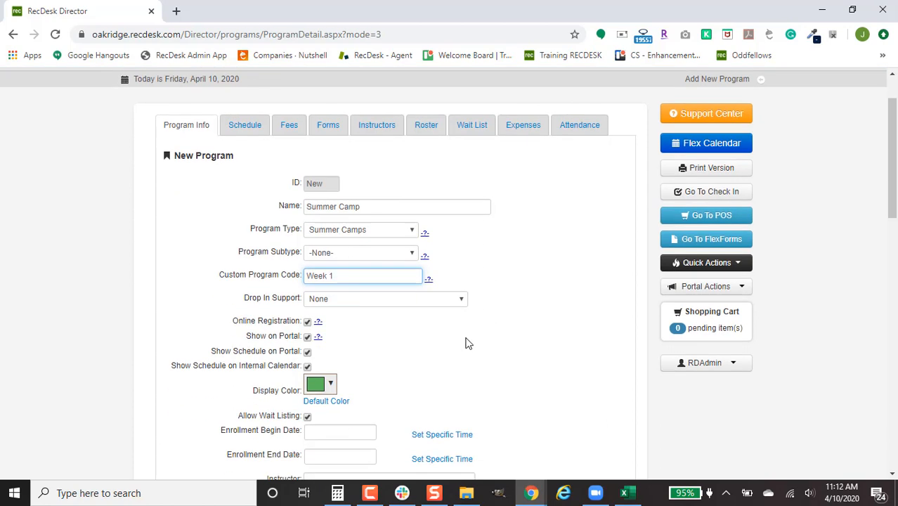
pyautogui.click(378, 298)
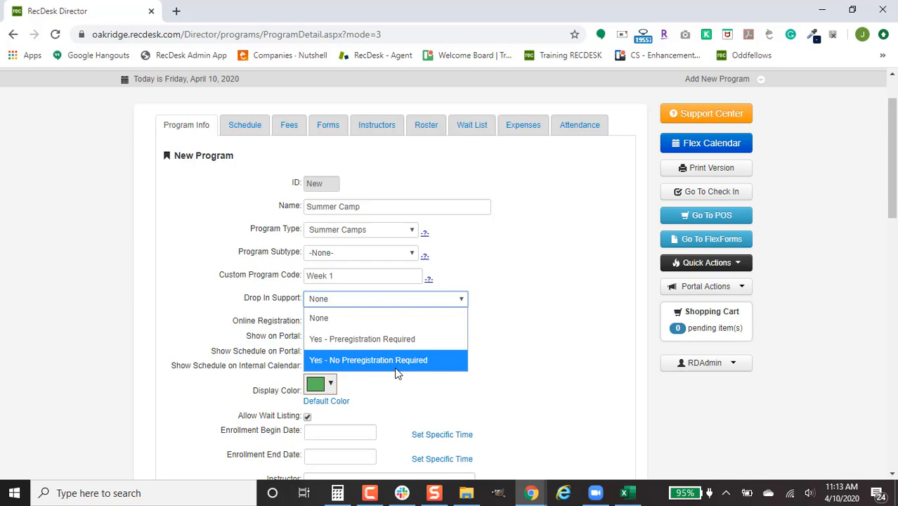
pyautogui.click(562, 345)
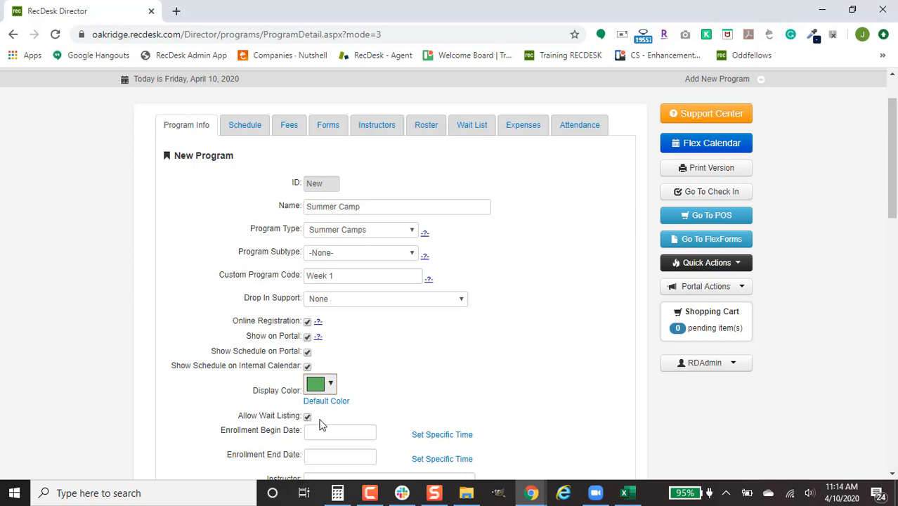
# Change the program's display color to a lighter, slightly yellowish green.
pyautogui.scroll(-1, 319, 424)
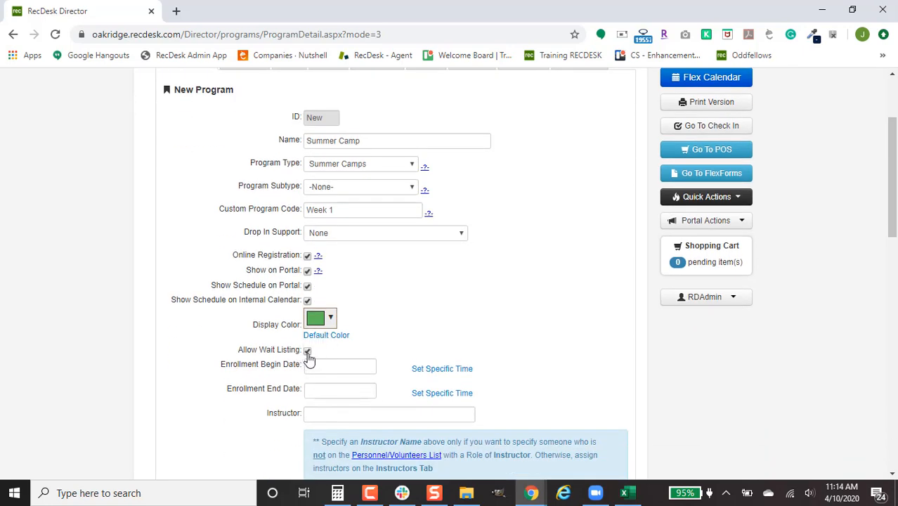
pyautogui.click(307, 351)
pyautogui.click(308, 352)
pyautogui.click(328, 320)
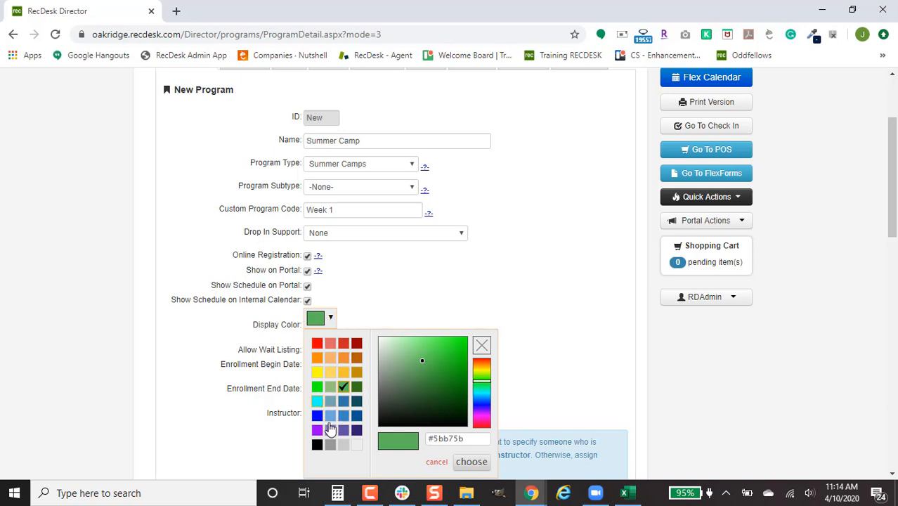
pyautogui.moveTo(487, 381); pyautogui.dragTo(482, 378)
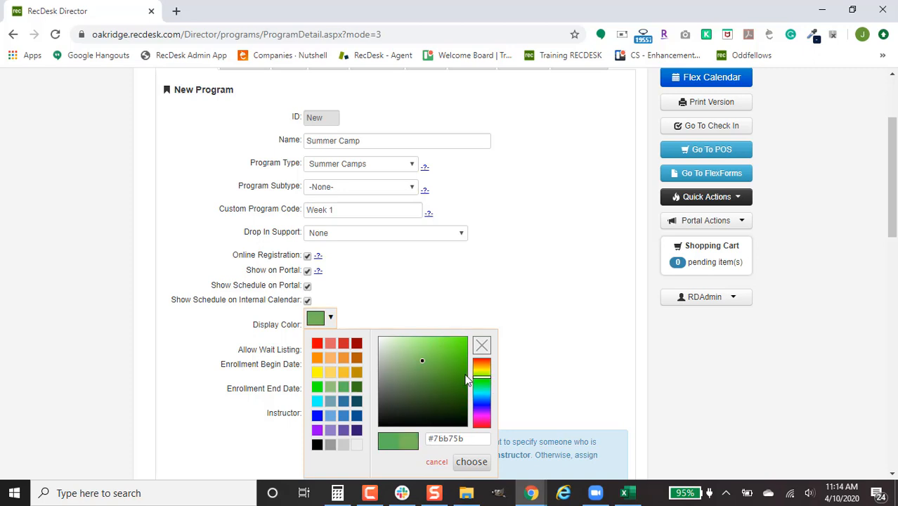
pyautogui.moveTo(450, 345); pyautogui.dragTo(429, 338)
pyautogui.click(475, 465)
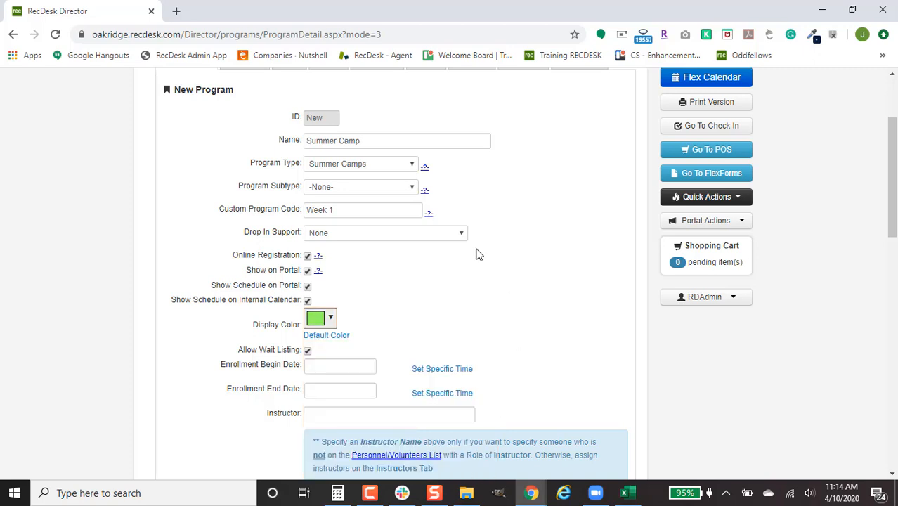
# Set the enrollment begin date to 04/10/2020 and the enrollment end date to 04/30/2020.
pyautogui.scroll(-2, 449, 328)
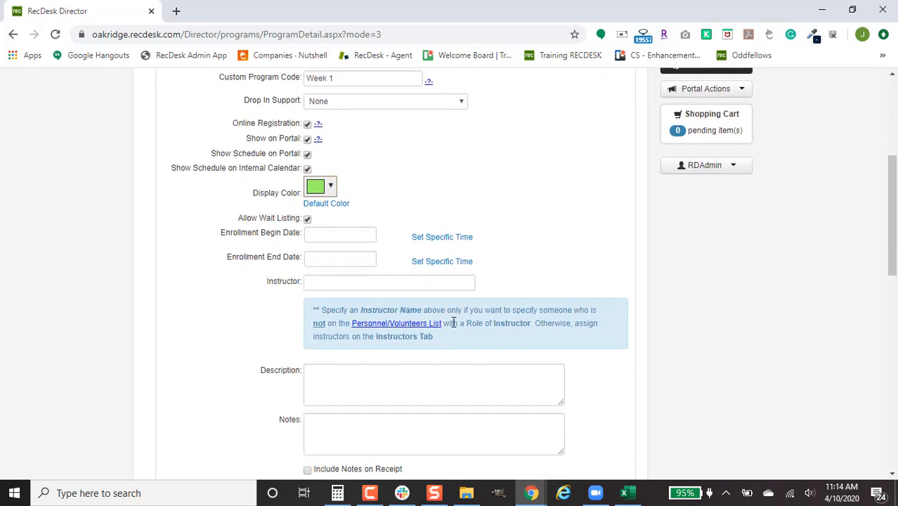
pyautogui.click(354, 234)
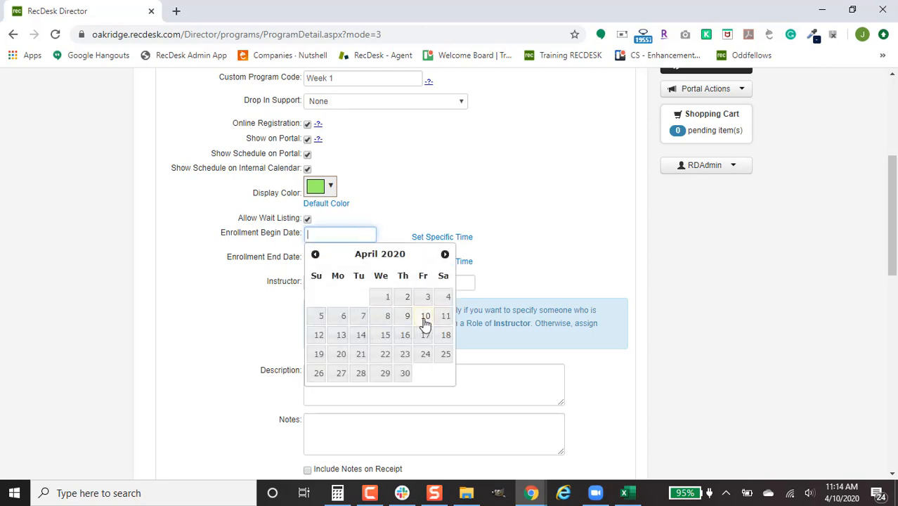
pyautogui.click(426, 316)
pyautogui.click(367, 258)
pyautogui.click(404, 397)
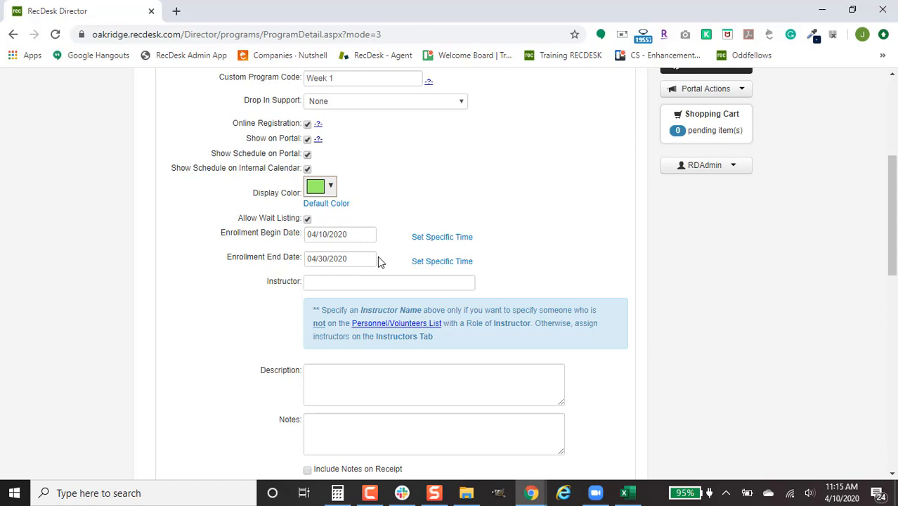
# Give the enrollment begin date a specific start time of 8 AM.
pyautogui.scroll(2, 470, 323)
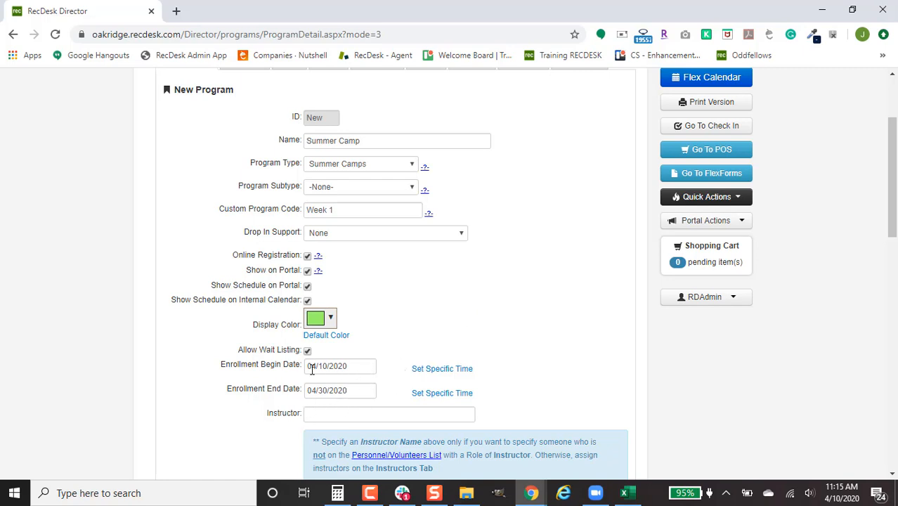
pyautogui.scroll(1, 443, 300)
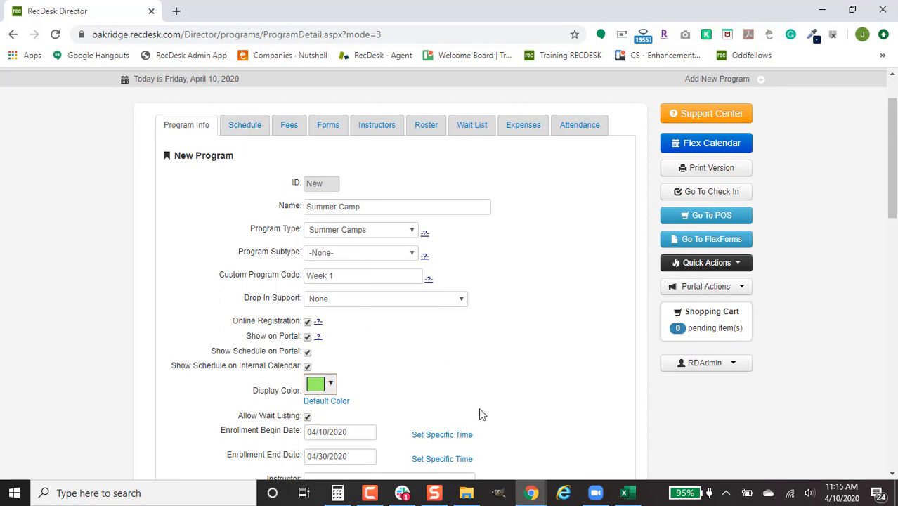
pyautogui.scroll(-5, 480, 414)
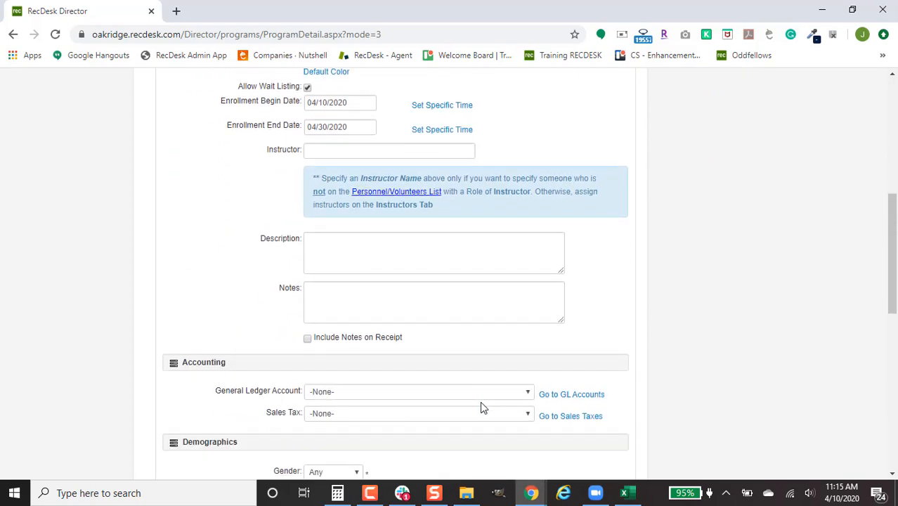
pyautogui.scroll(1, 481, 397)
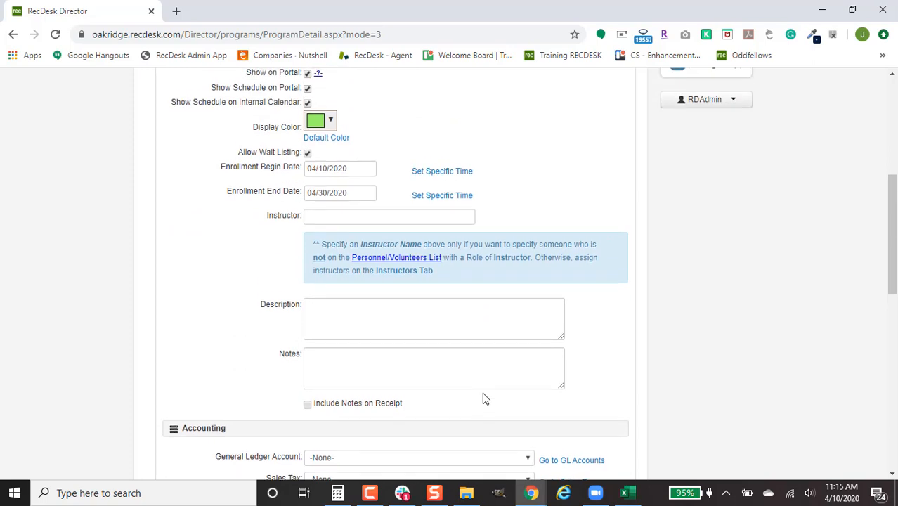
pyautogui.click(439, 173)
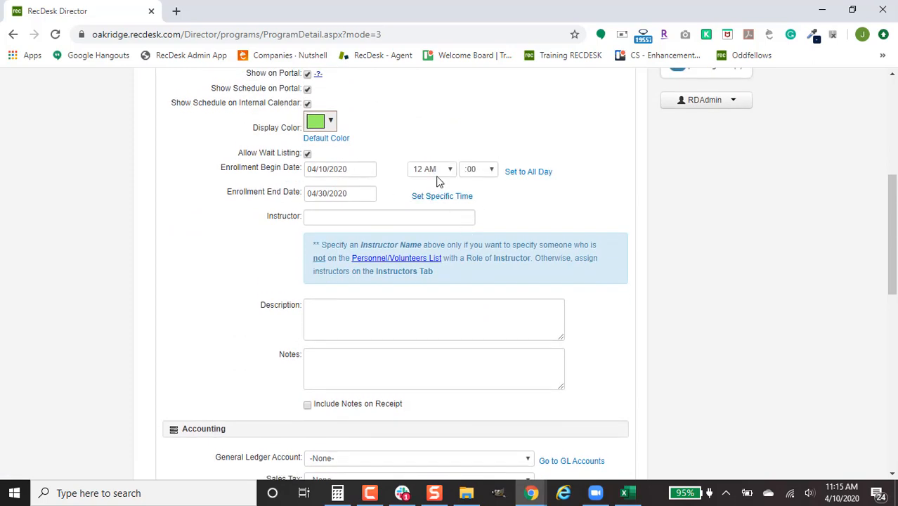
pyautogui.click(438, 170)
pyautogui.click(442, 357)
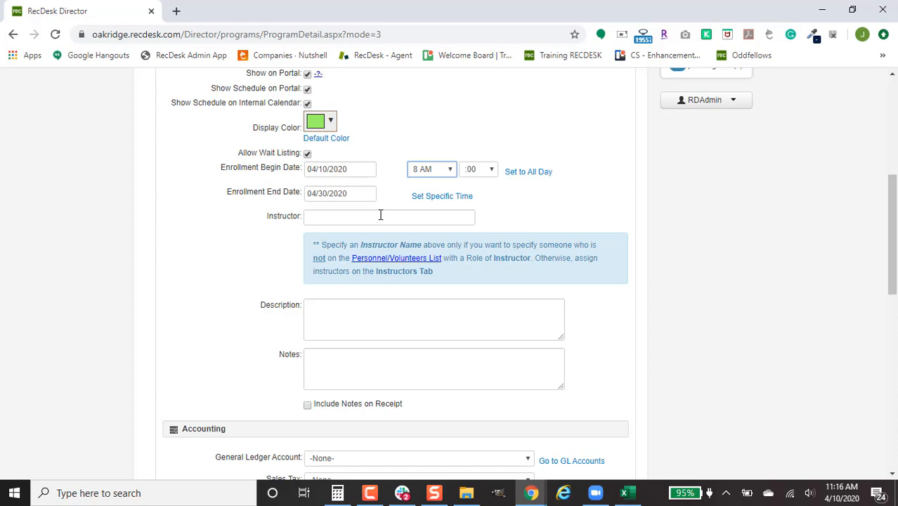
# Include notes on the receipt and enter the note "Send with sunscreen, towels and water.".
pyautogui.scroll(-1, 380, 215)
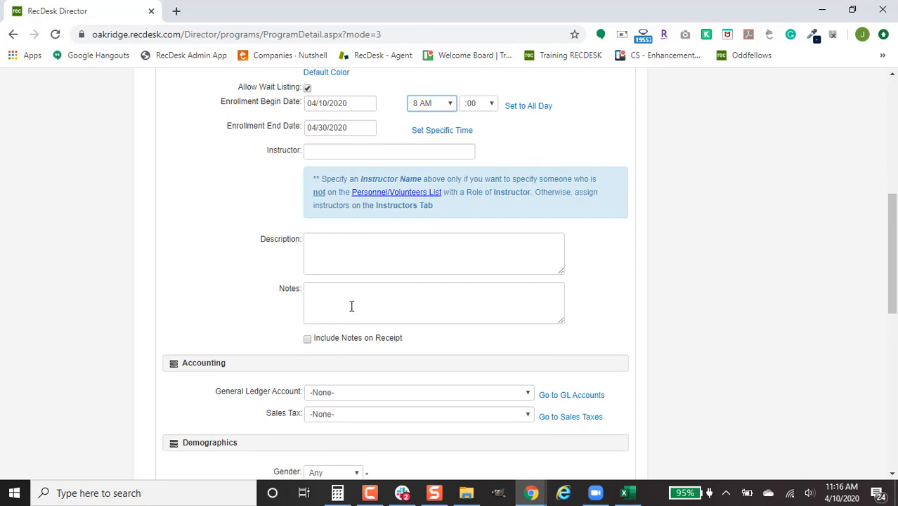
pyautogui.click(307, 339)
pyautogui.scroll(-1, 436, 349)
pyautogui.click(426, 241)
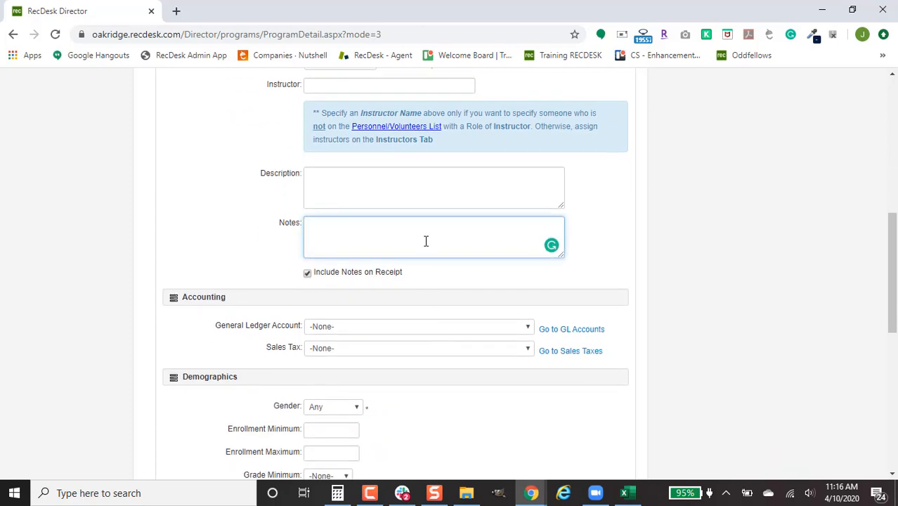
pyautogui.write('Send with sunscreen, towels and water.')
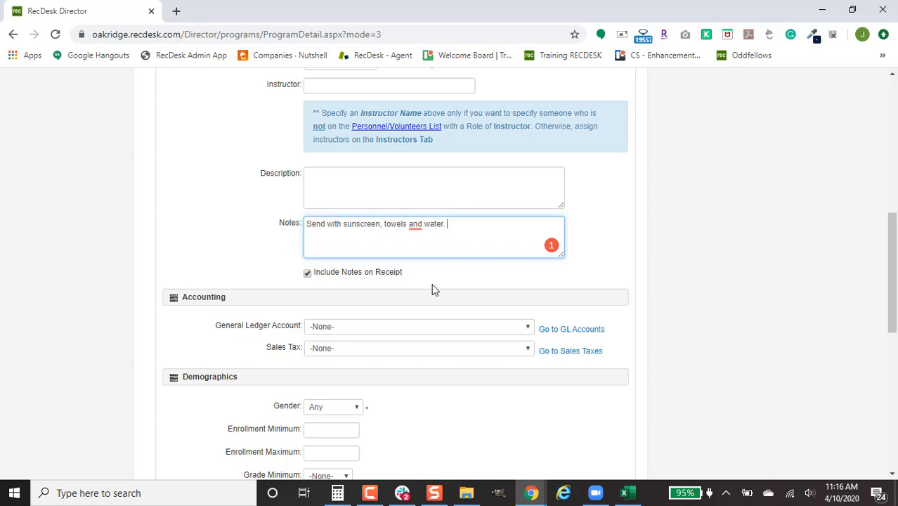
# Assign the second listed Program Revenue general ledger account and check the sales tax options without choosing one.
pyautogui.scroll(-1, 433, 289)
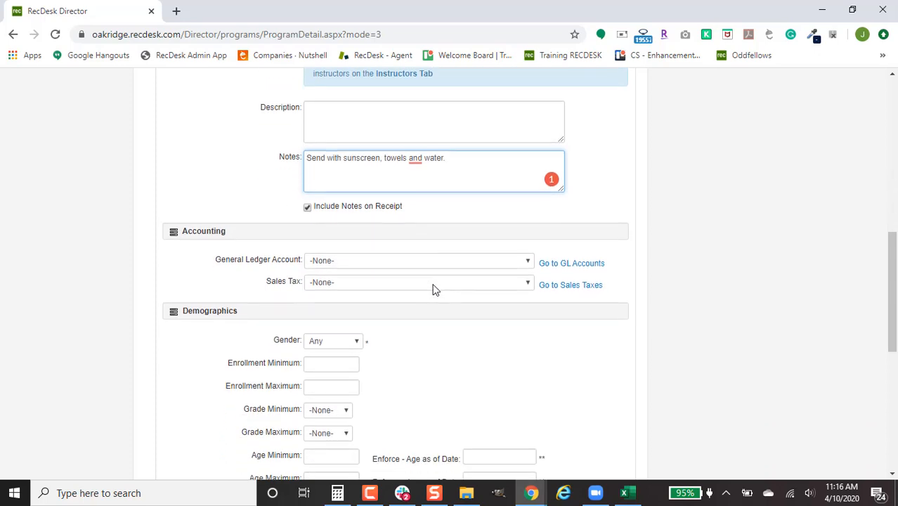
pyautogui.click(483, 261)
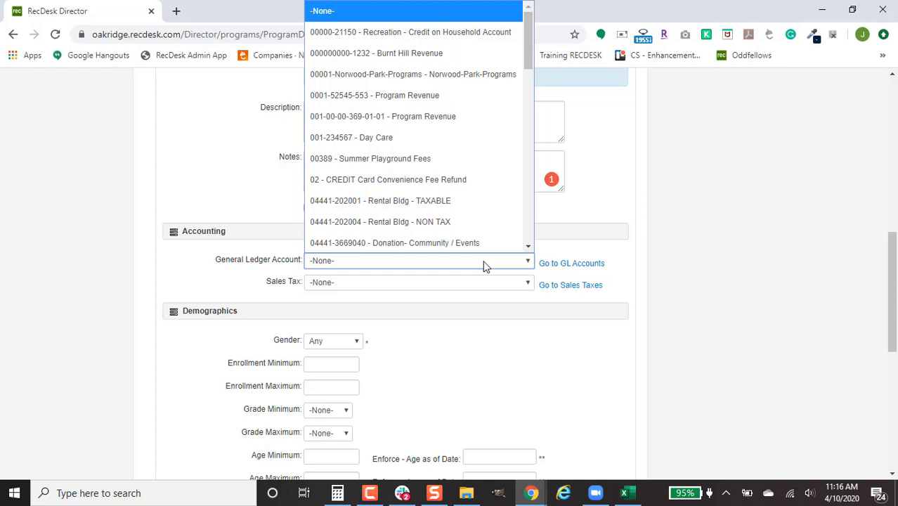
pyautogui.click(475, 118)
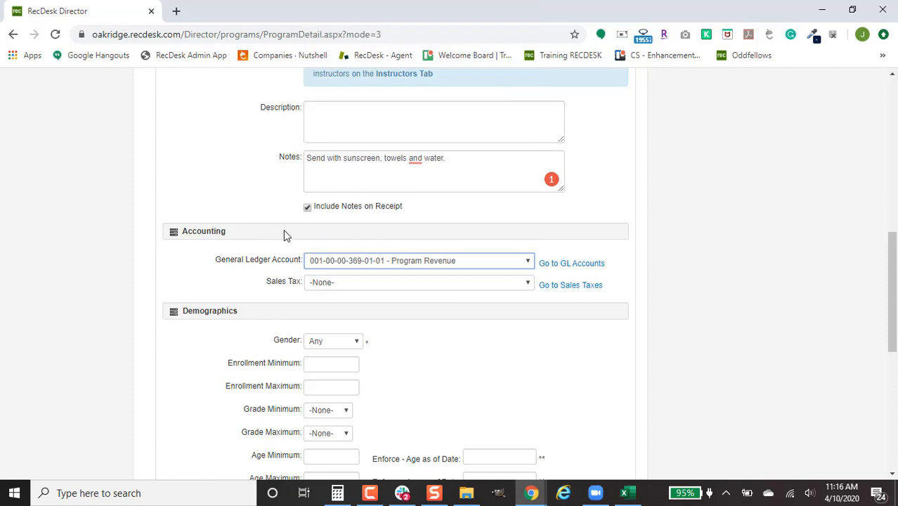
pyautogui.click(393, 282)
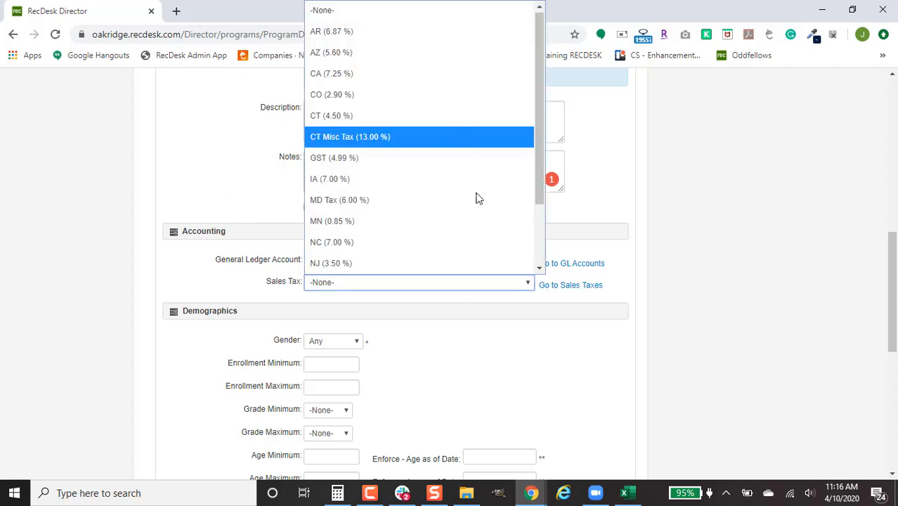
pyautogui.click(664, 241)
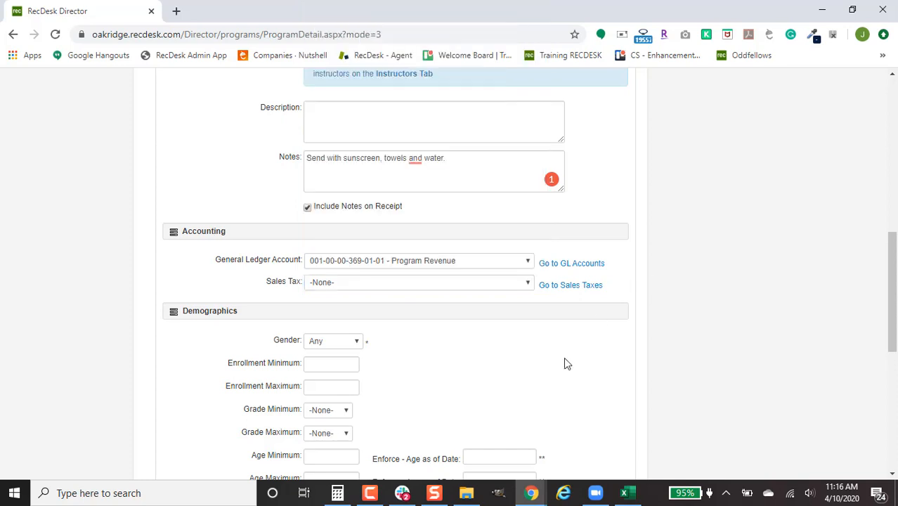
# Limit the program's grades to a minimum of Pre-K and a maximum of 9th.
pyautogui.scroll(-2, 563, 357)
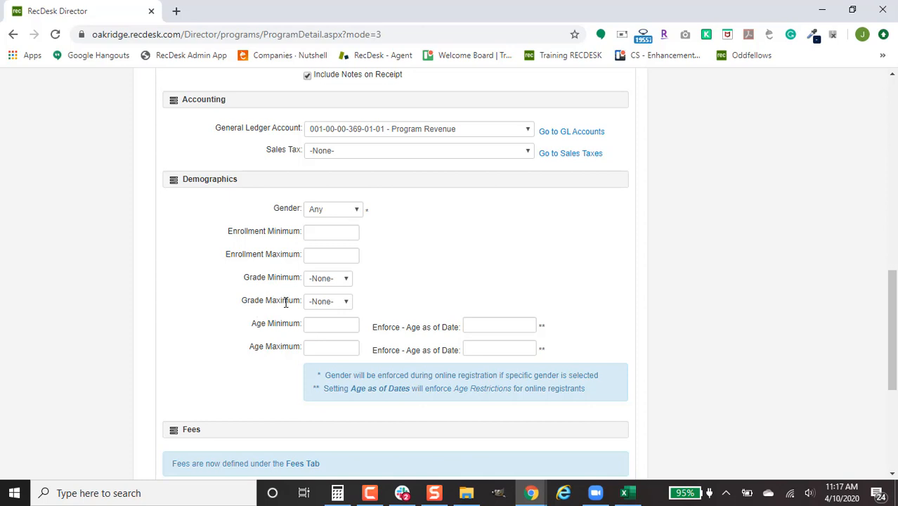
pyautogui.click(335, 285)
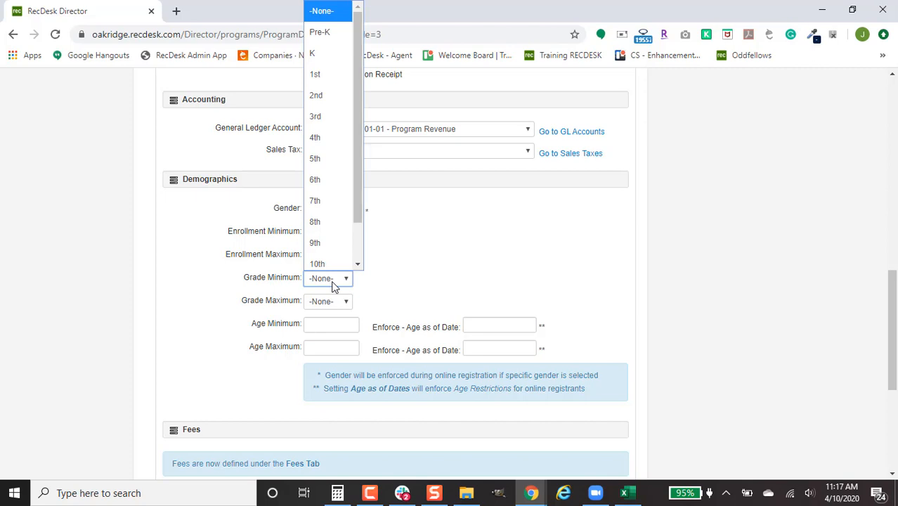
pyautogui.click(325, 31)
pyautogui.click(337, 304)
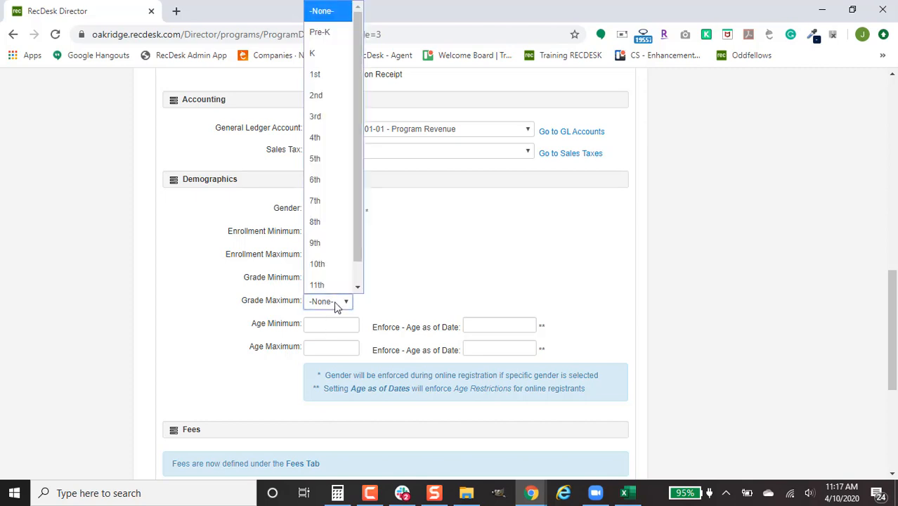
pyautogui.scroll(-1, 341, 229)
pyautogui.click(342, 217)
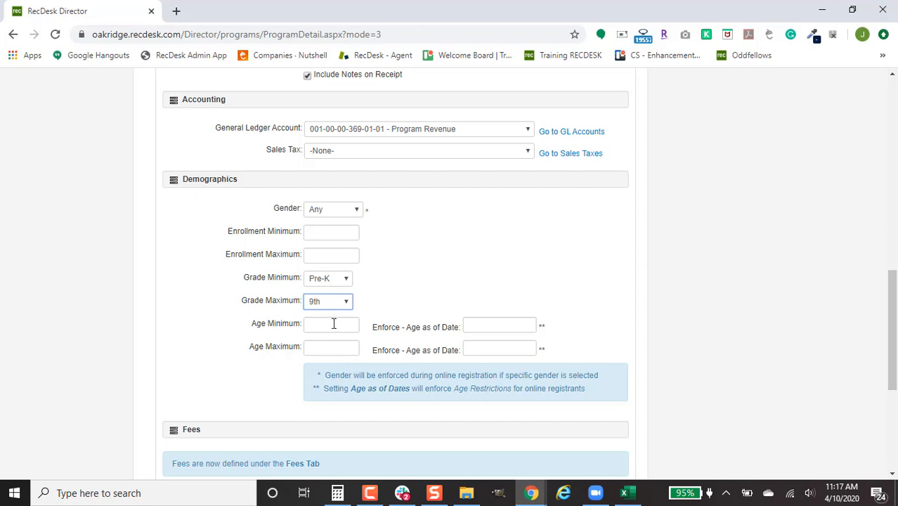
# Set the program's enrollment minimum to 5 and enrollment maximum to 75.
pyautogui.scroll(-1, 357, 365)
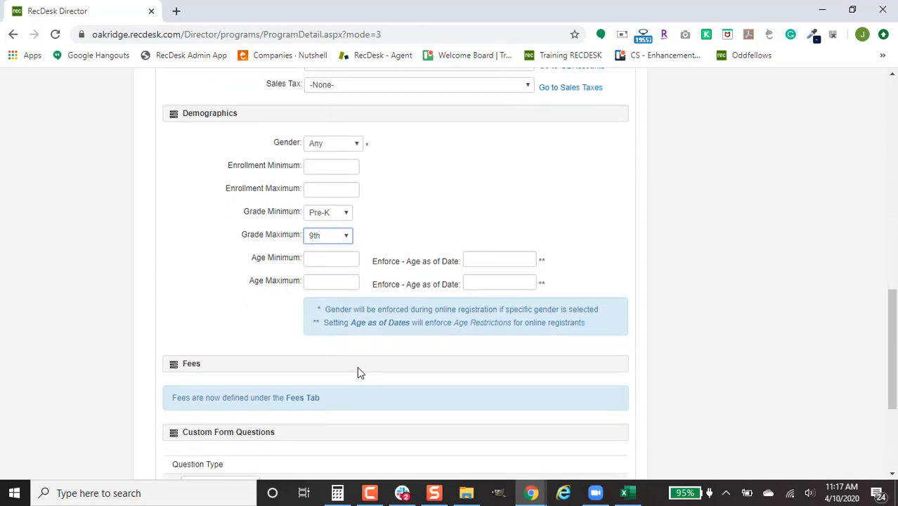
pyautogui.scroll(-1, 356, 375)
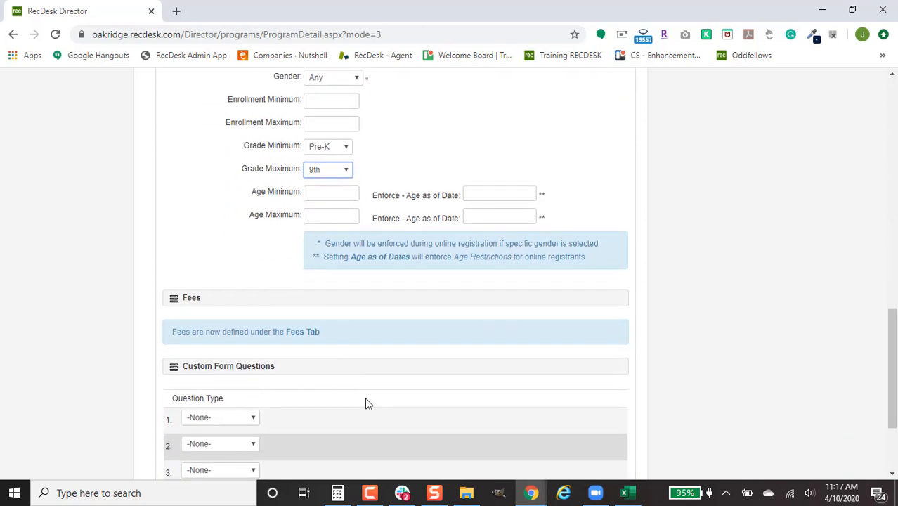
pyautogui.scroll(2, 365, 397)
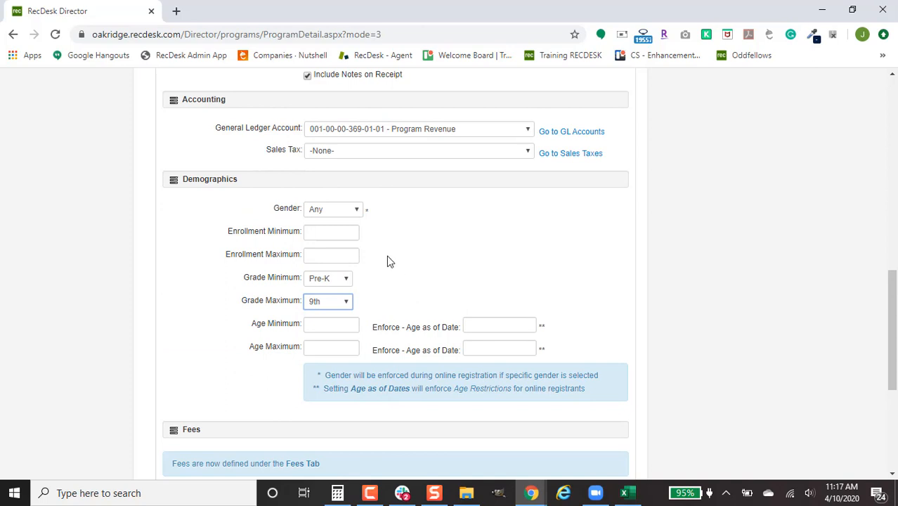
pyautogui.click(346, 236)
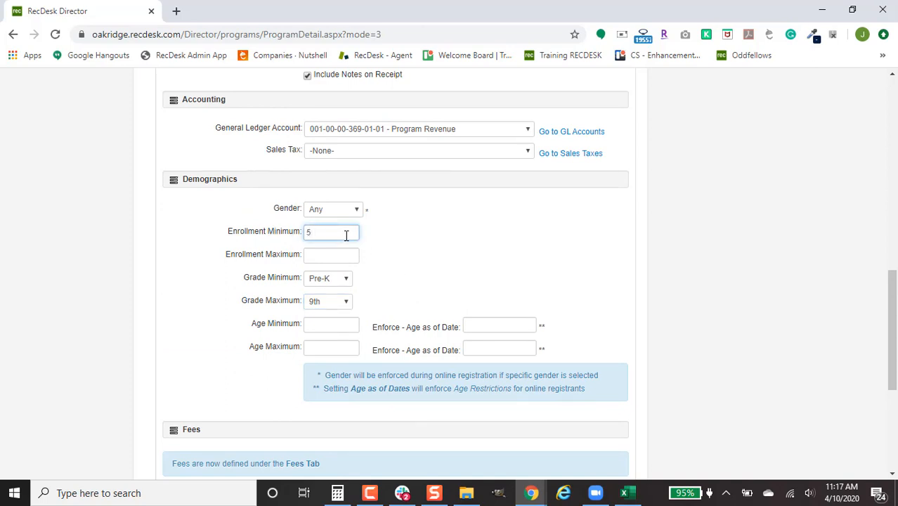
pyautogui.click(352, 254)
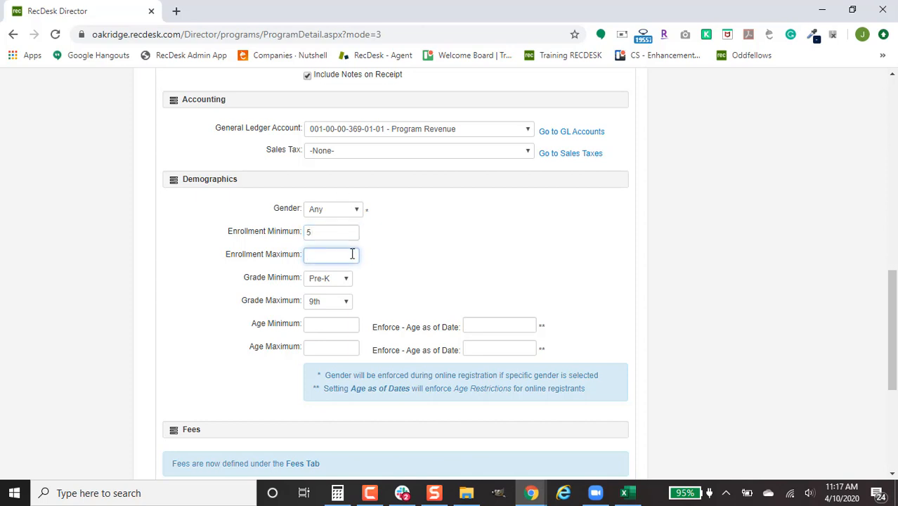
pyautogui.write('75')
# Limit ages to a minimum of 7 and a maximum of 8, enforcing both as of 04/01/2020.
pyautogui.click(342, 326)
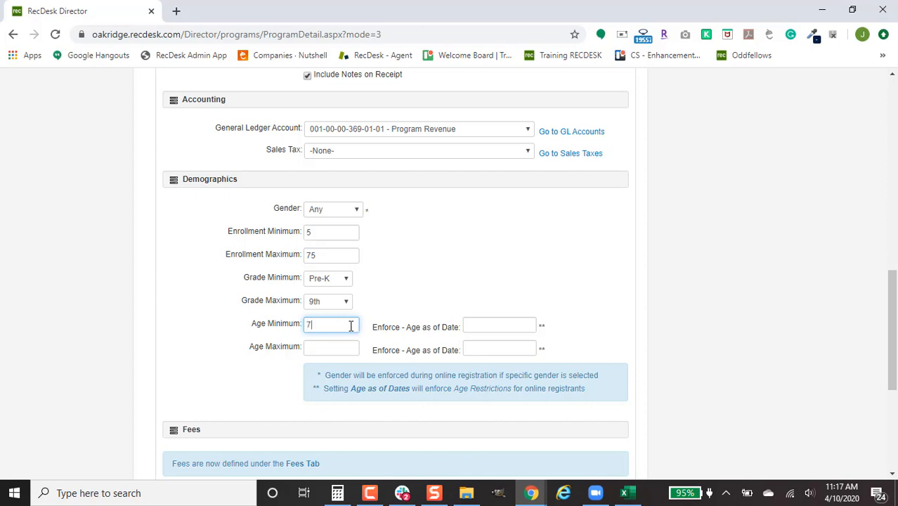
pyautogui.click(342, 344)
pyautogui.write('8')
pyautogui.click(493, 324)
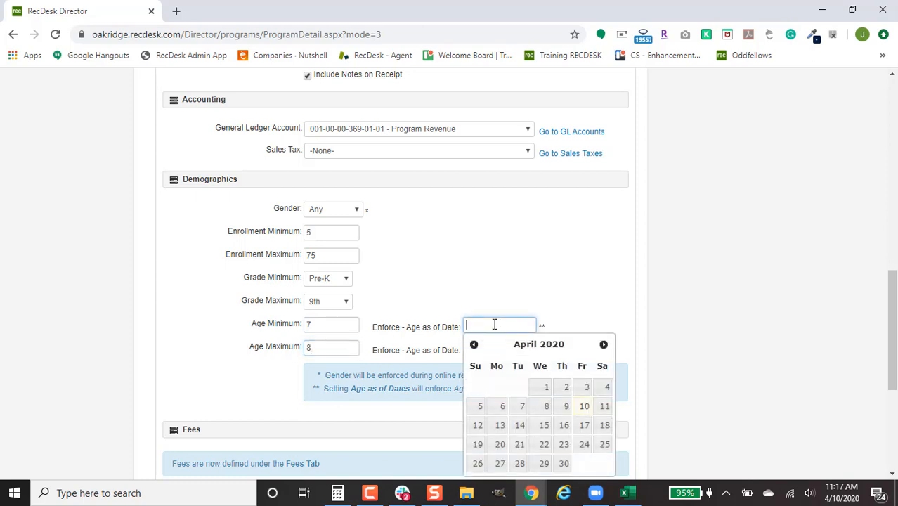
pyautogui.click(546, 387)
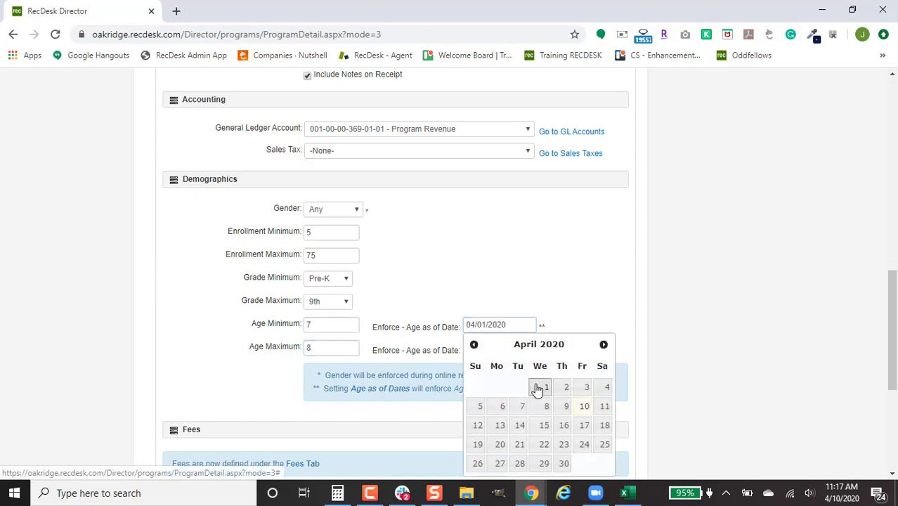
pyautogui.click(517, 349)
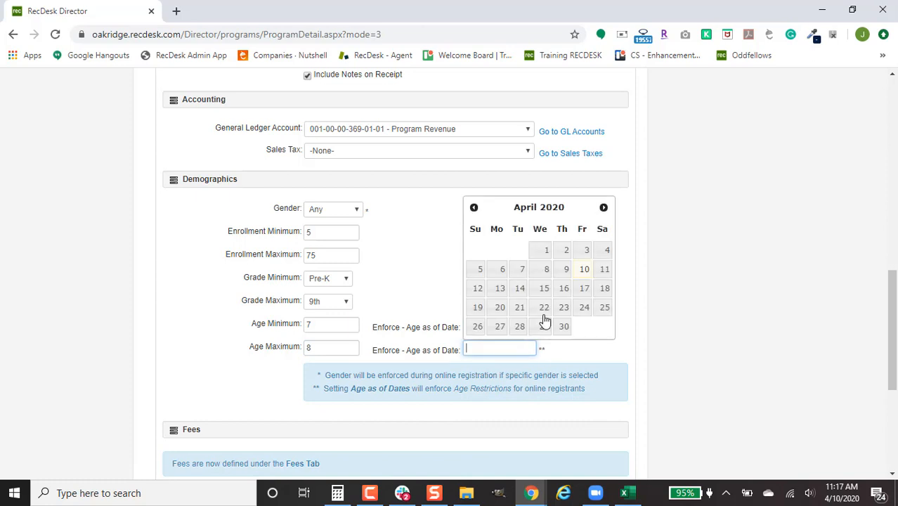
pyautogui.click(547, 253)
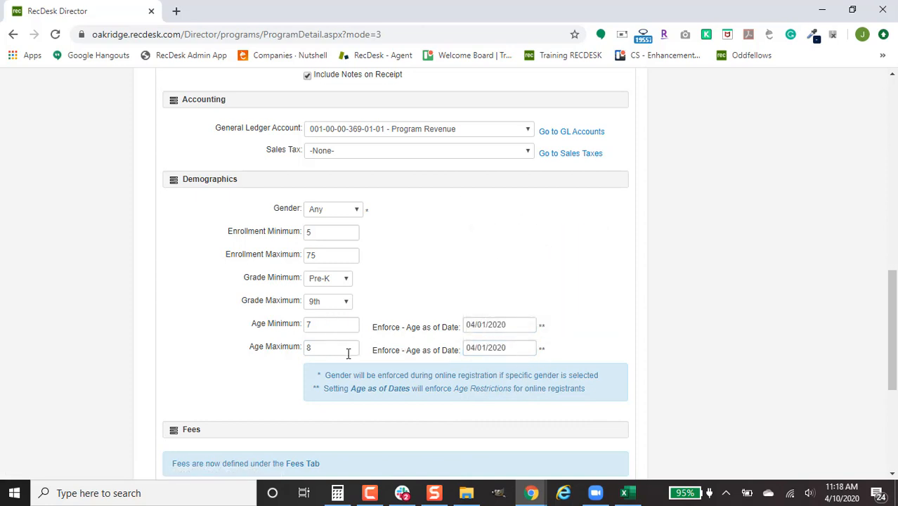
# Change the enforcement date for the minimum age to 10/01/2019.
pyautogui.click(509, 324)
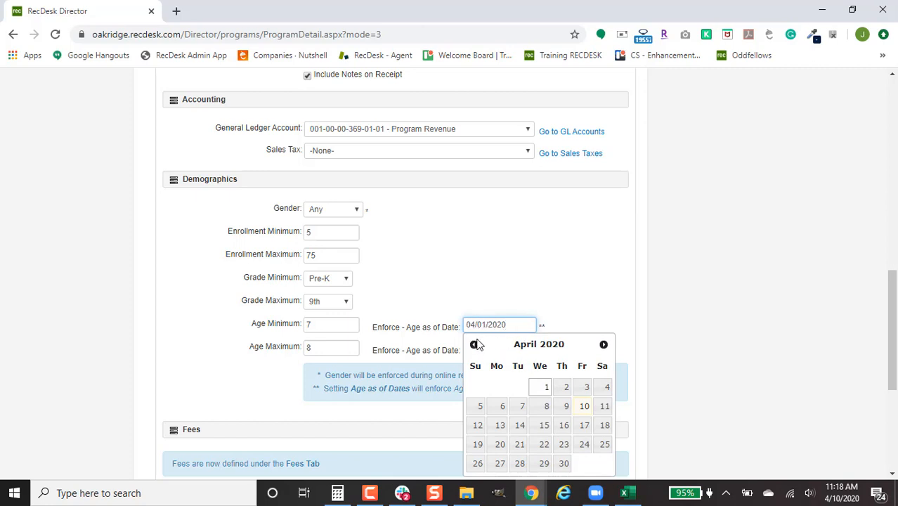
pyautogui.click(474, 345)
pyautogui.click(475, 345)
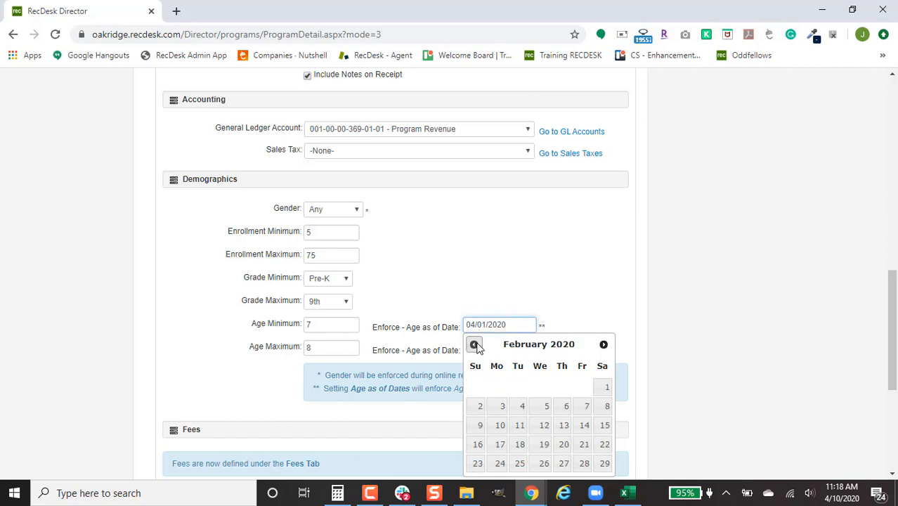
pyautogui.click(475, 344)
pyautogui.click(475, 344)
pyautogui.click(474, 345)
pyautogui.click(474, 345)
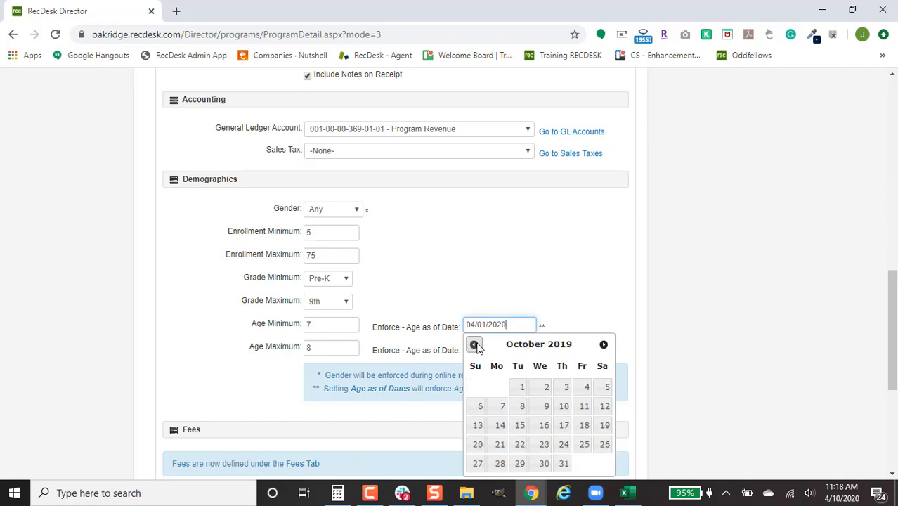
pyautogui.click(519, 383)
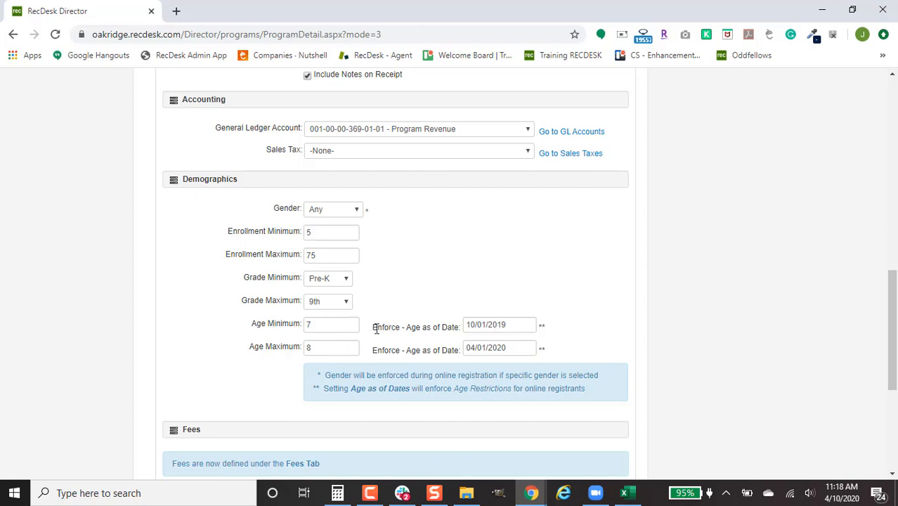
# Try the Text Box type for the first custom form question, and settle on Drop Down List.
pyautogui.scroll(-2, 395, 349)
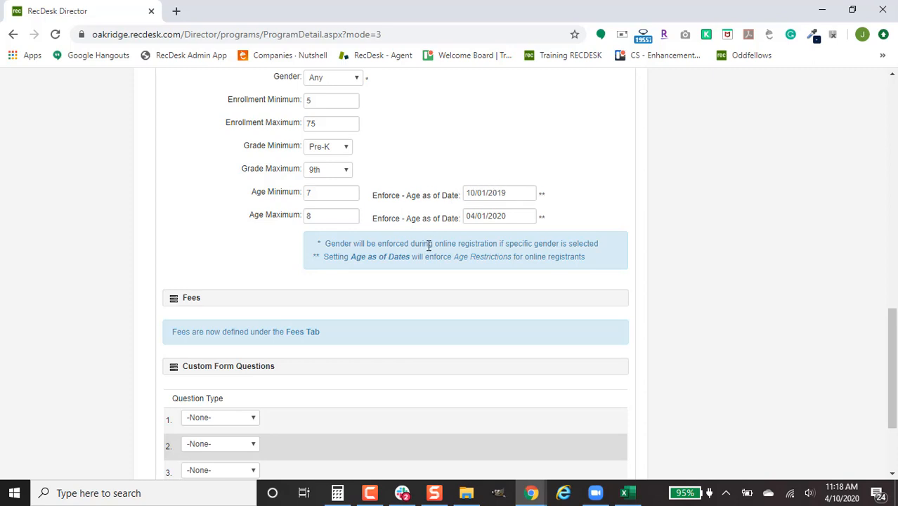
pyautogui.scroll(-2, 355, 265)
pyautogui.click(243, 286)
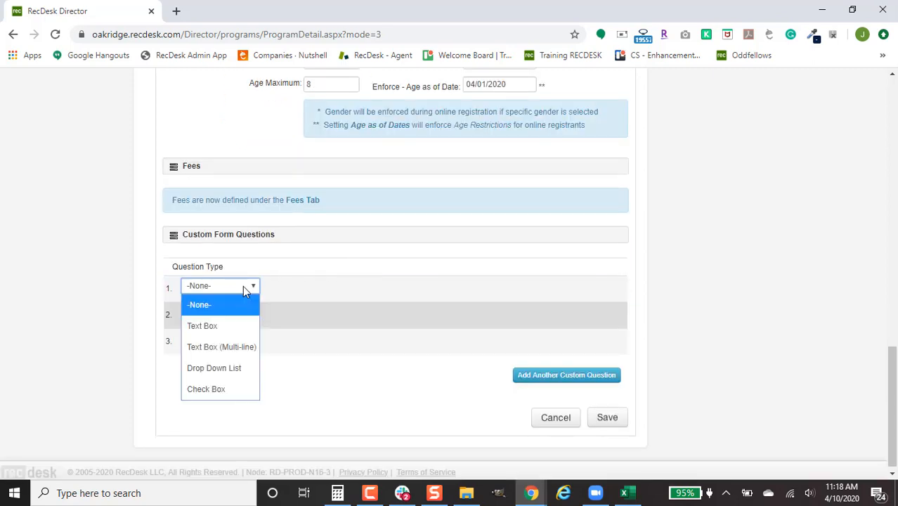
pyautogui.click(246, 327)
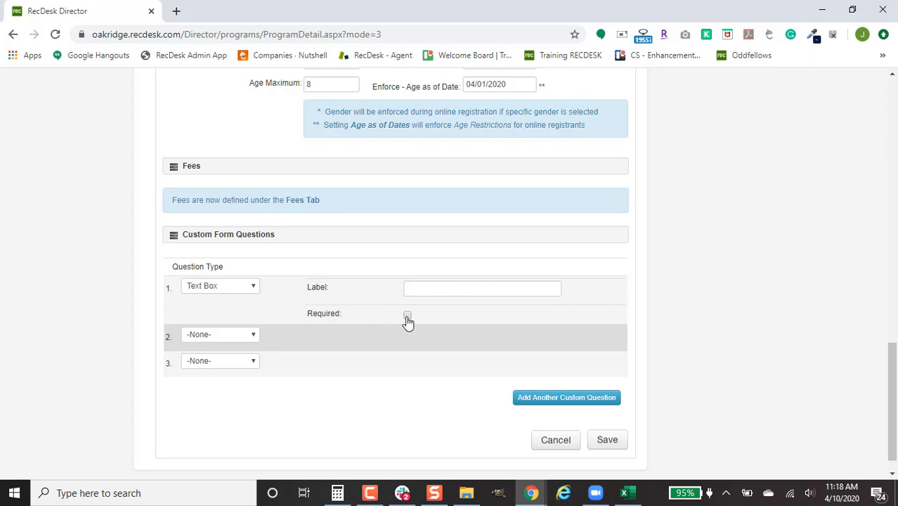
pyautogui.click(243, 292)
pyautogui.click(245, 368)
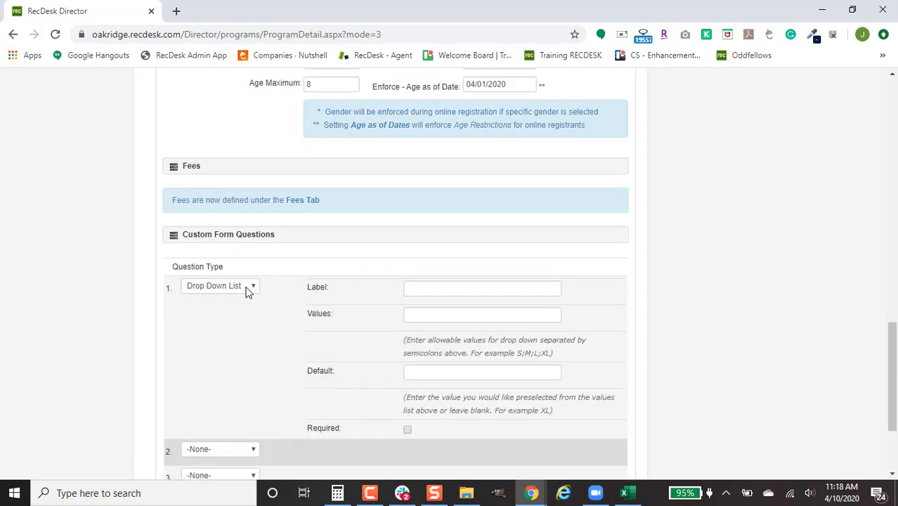
# Label the drop-down question "T-Shirt Sizes" and enter the allowed values YS;YM;YL;YXL;AS;AM;AL;AXL.
pyautogui.click(459, 286)
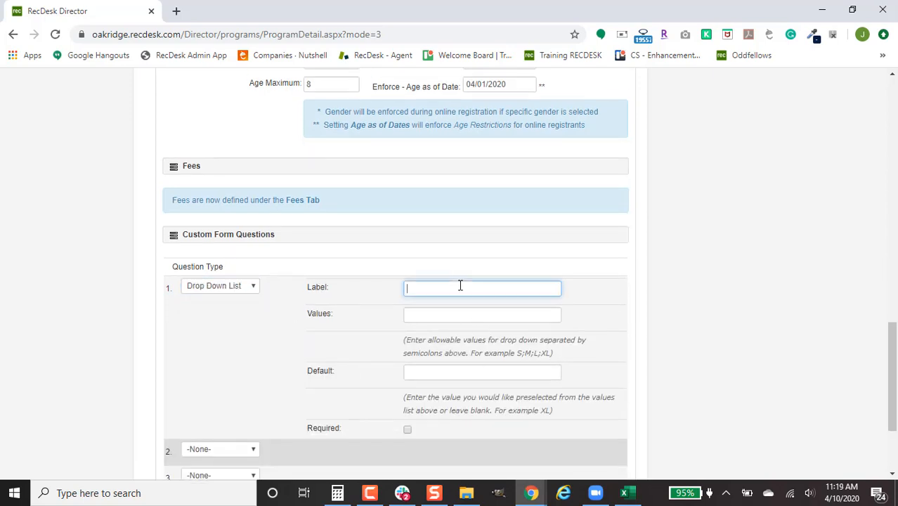
pyautogui.write('T-Shirt Sizes')
pyautogui.press('Tab')
pyautogui.write('YS')
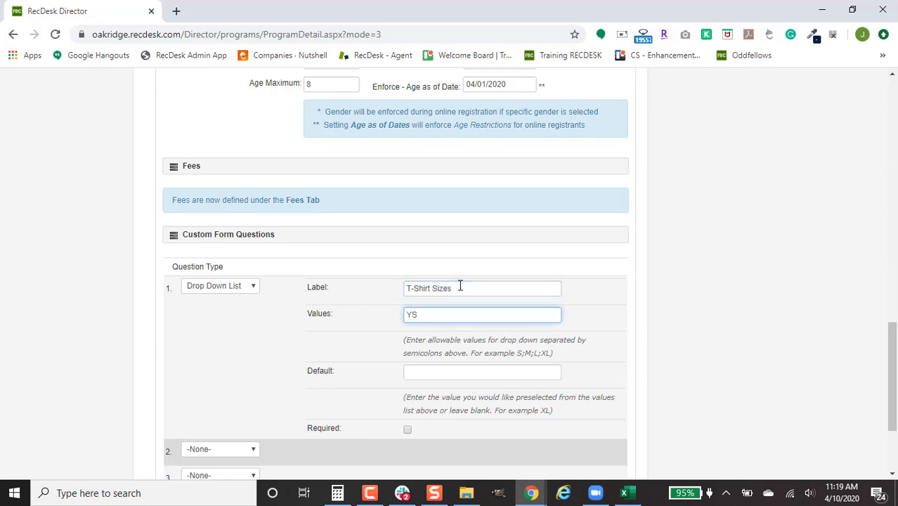
pyautogui.write(';YM;YL;YXL;AS;AM;AL;AXL')
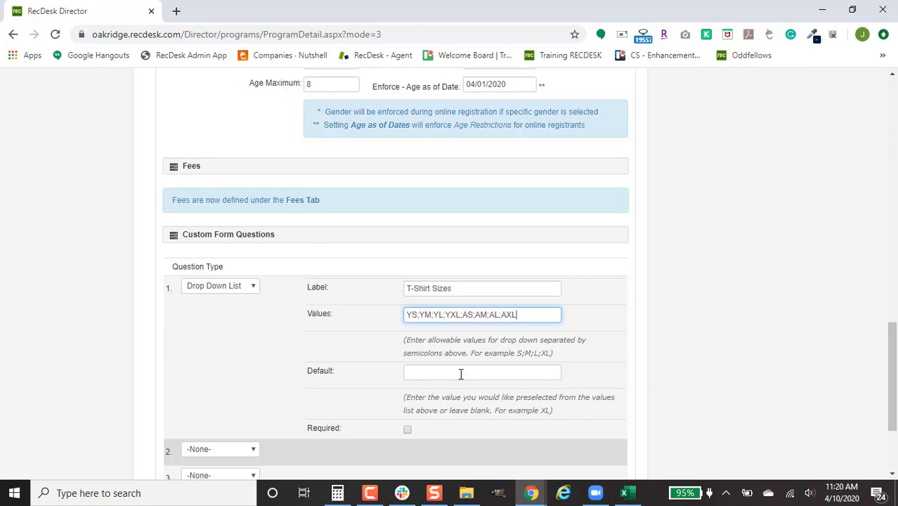
# Make the T-Shirt Sizes question required and save the program.
pyautogui.click(407, 430)
pyautogui.scroll(-3, 313, 422)
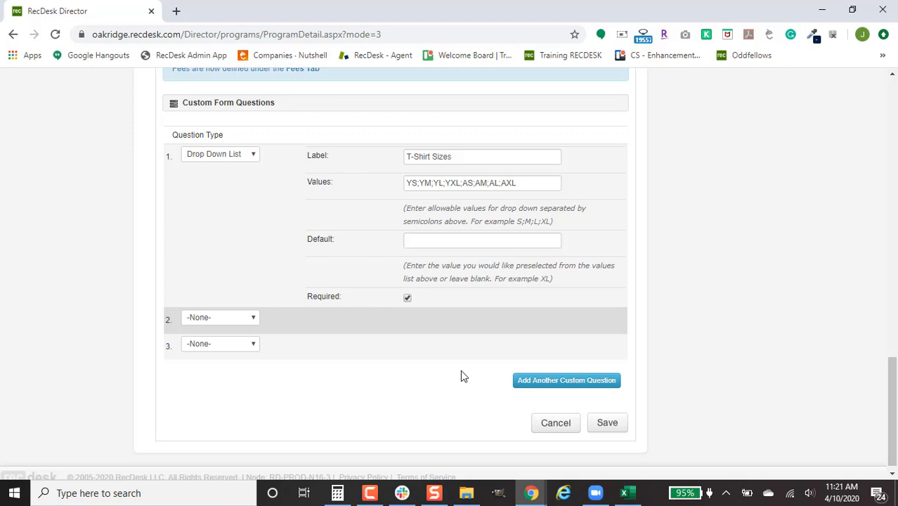
pyautogui.click(608, 423)
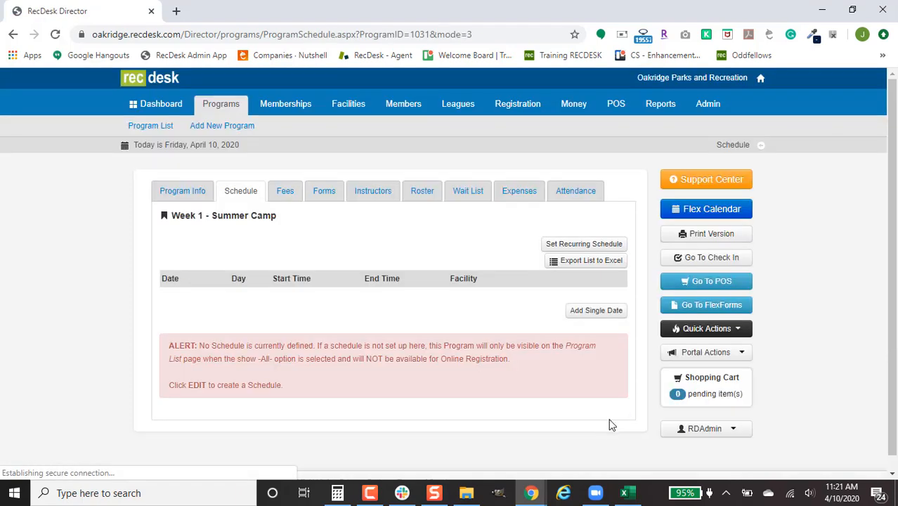